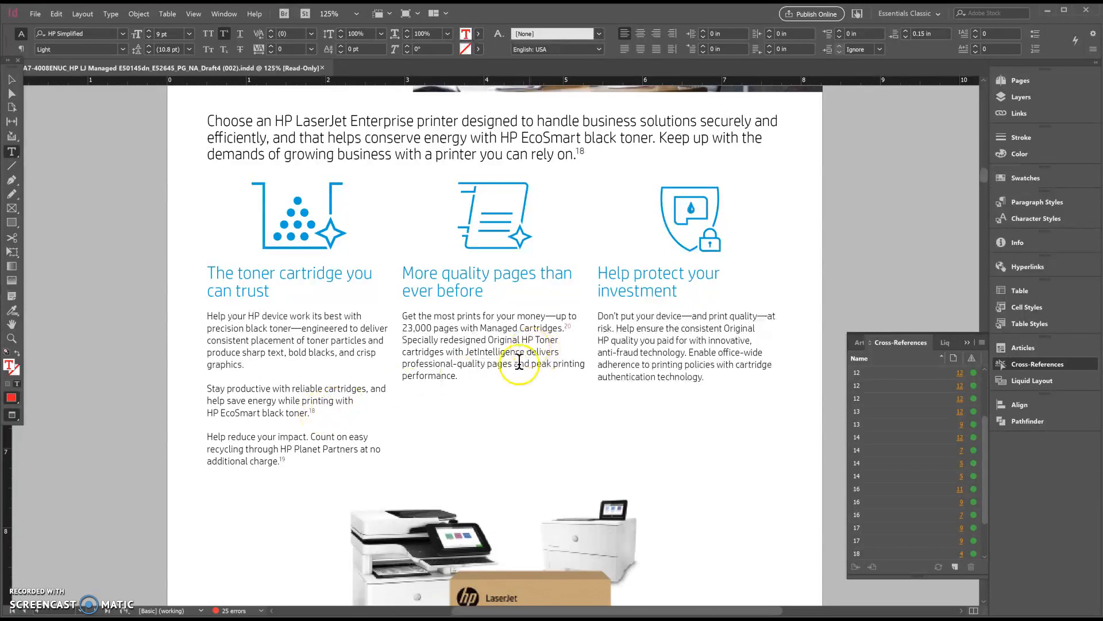
Replace the manual reference after "Managed Cartridges." in the second column with a newly inserted endnote
left_click(577, 322)
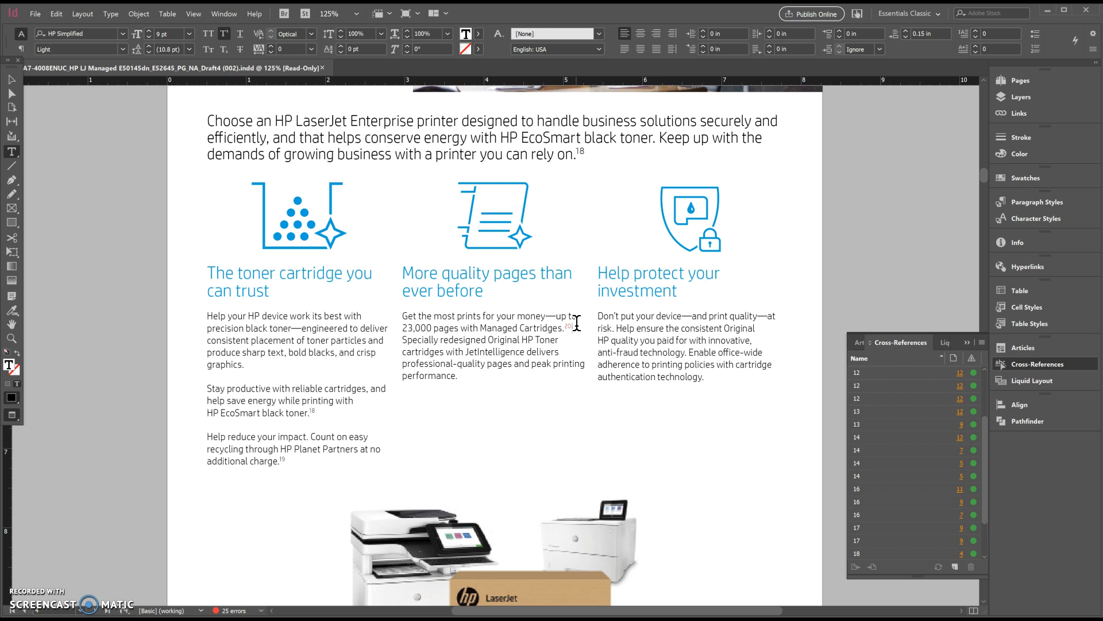
key("BackSpace")
key("BackSpace")
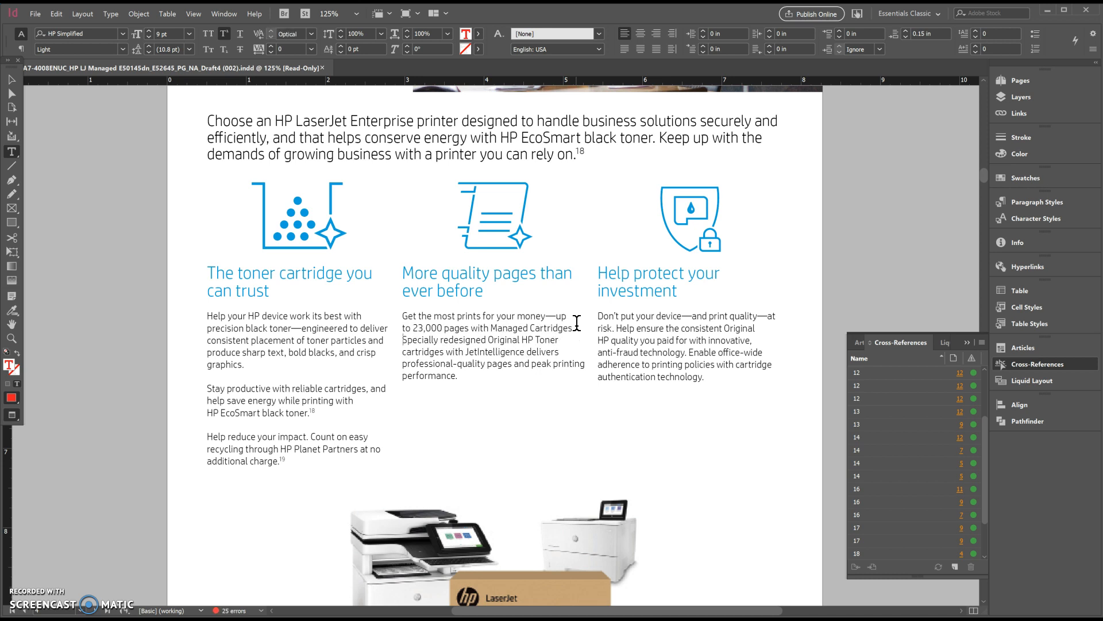
left_click(110, 18)
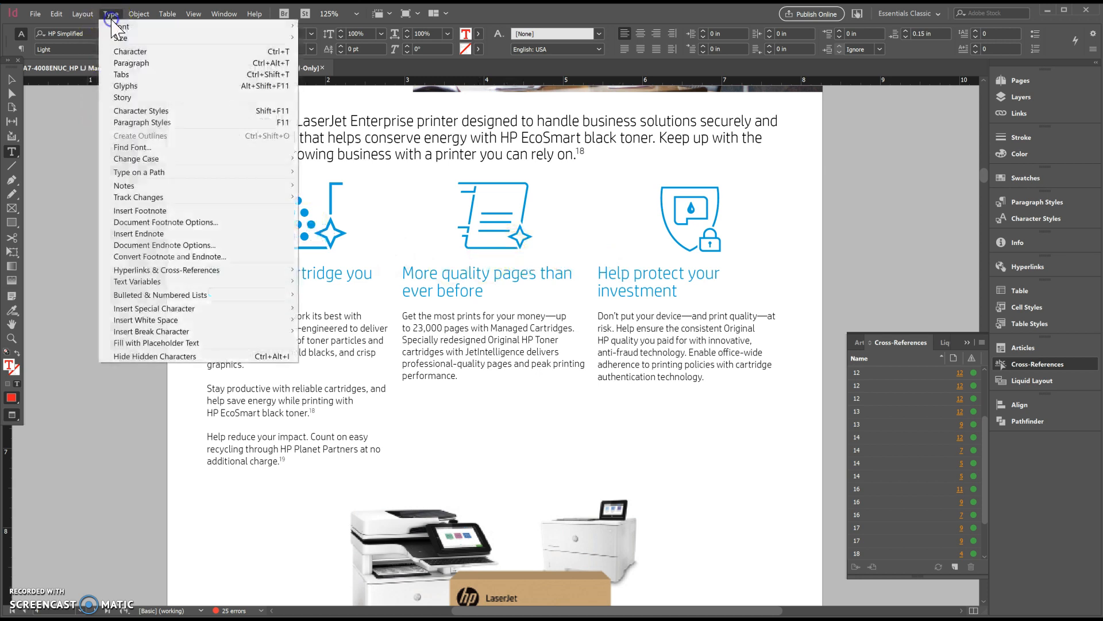
left_click(133, 233)
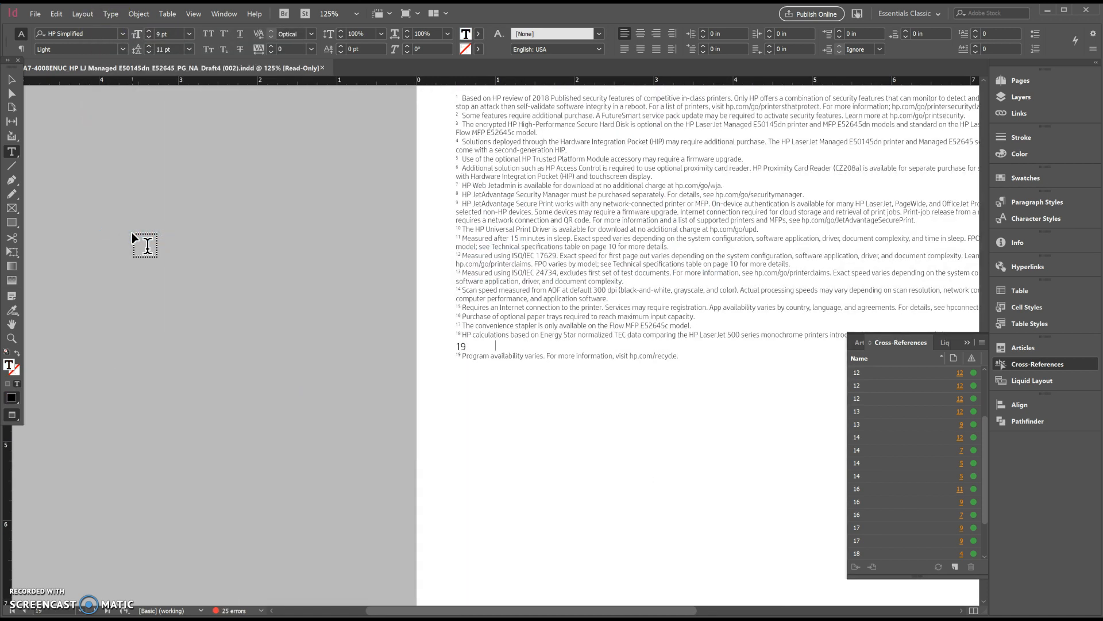
Enter "Endnote 20" as the new endnote's text and apply the Endnote text paragraph style to it
left_click(521, 348)
type("Endnote 20")
left_click(657, 187)
left_click(1058, 198)
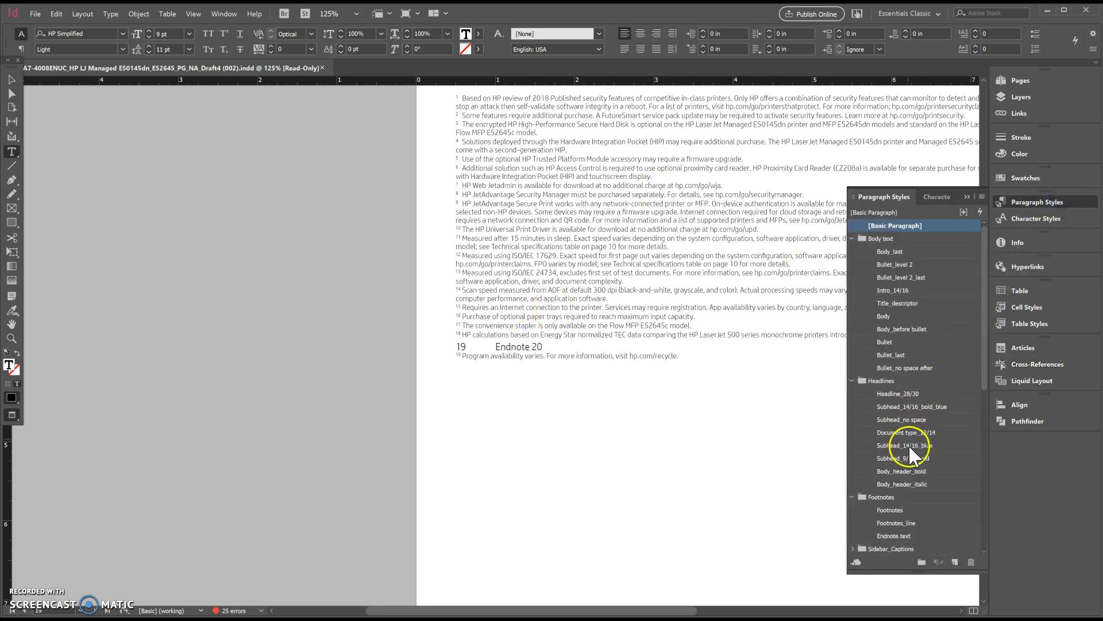
left_click(913, 532)
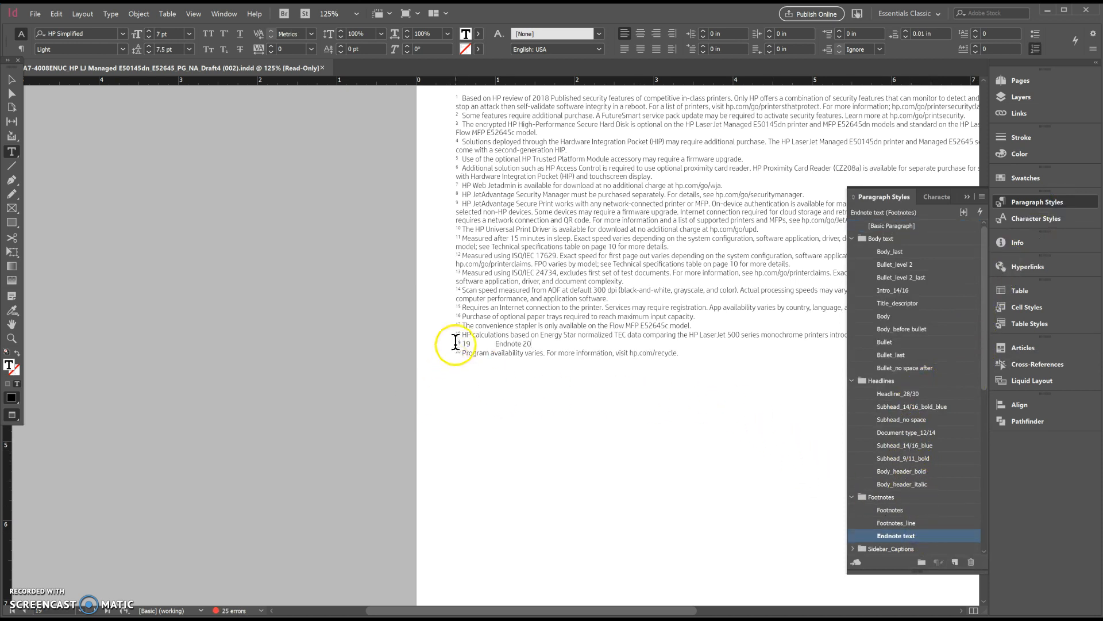
left_click(965, 197)
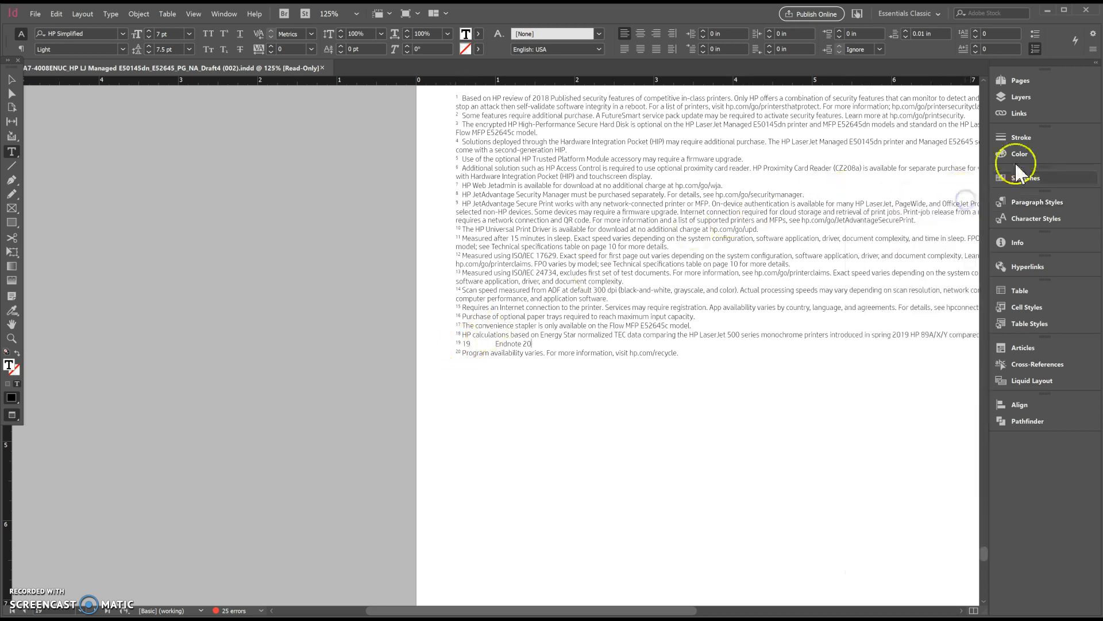
Return to page 4 and separate the new endnote reference from the following sentence starting with "Specially redesigned"
left_click(1040, 78)
scroll(876, 322, "up", 5)
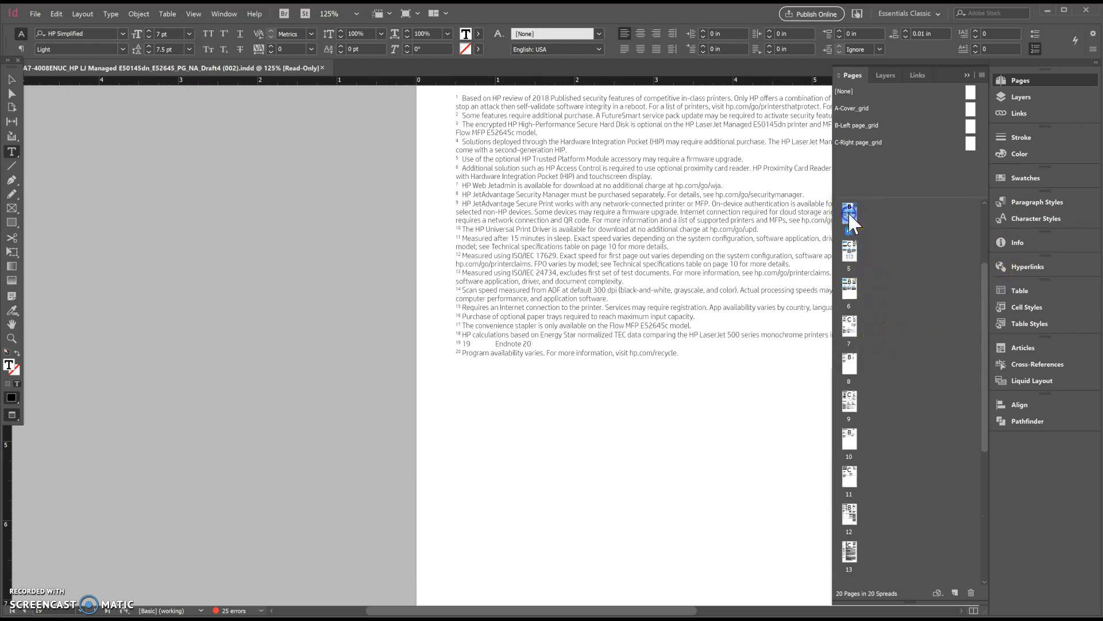
double_click(849, 211)
scroll(615, 400, "down", 3)
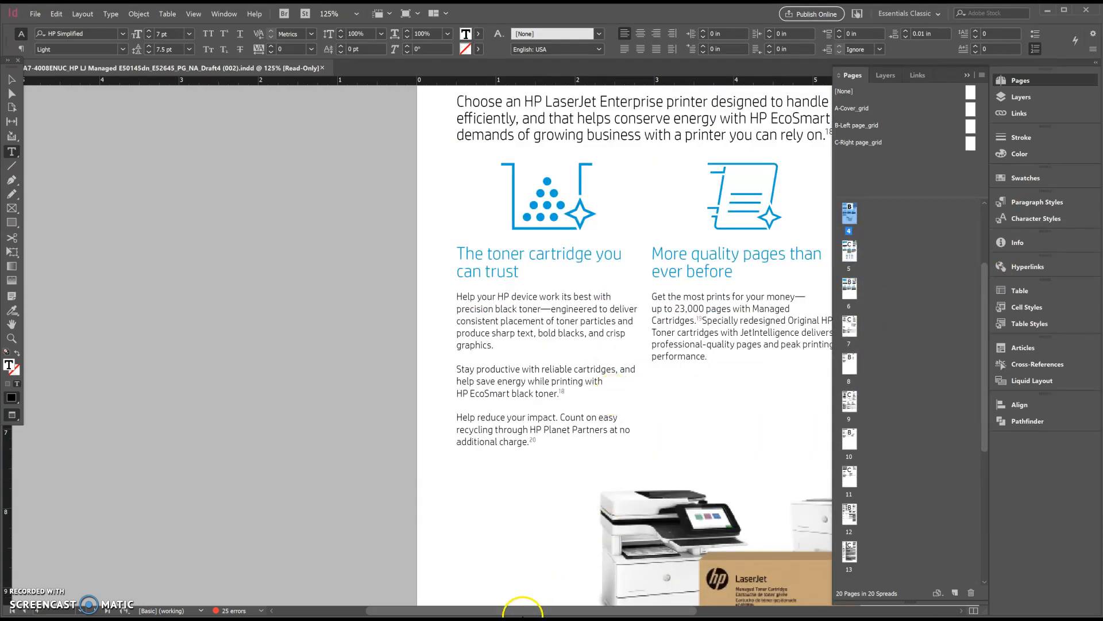
left_click_drag(483, 611, 552, 610)
left_click(503, 317)
key("shift+Return")
Set the text color of the new endnote reference after "Managed Cartridges." to [Black]
key("Left")
key("shift+Left")
key("shift+Left")
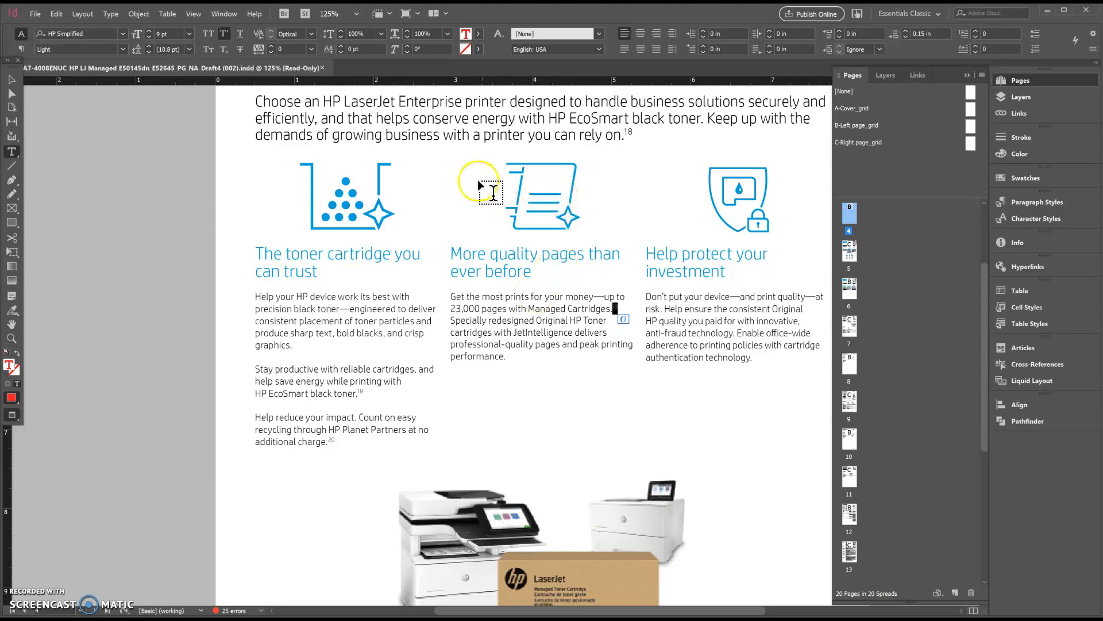
left_click(479, 33)
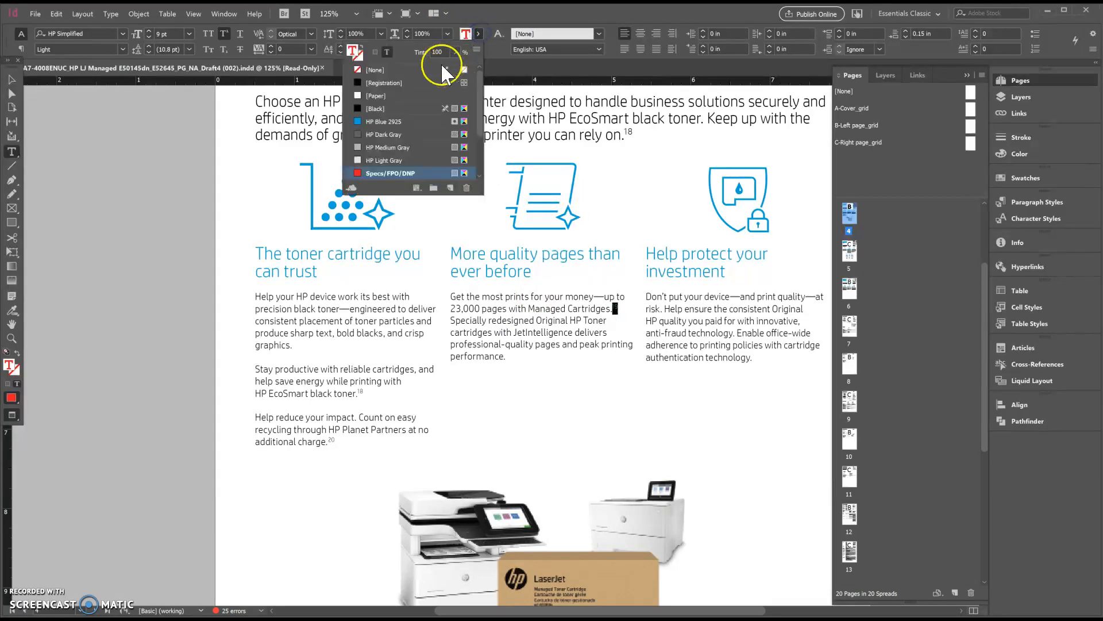
left_click(406, 109)
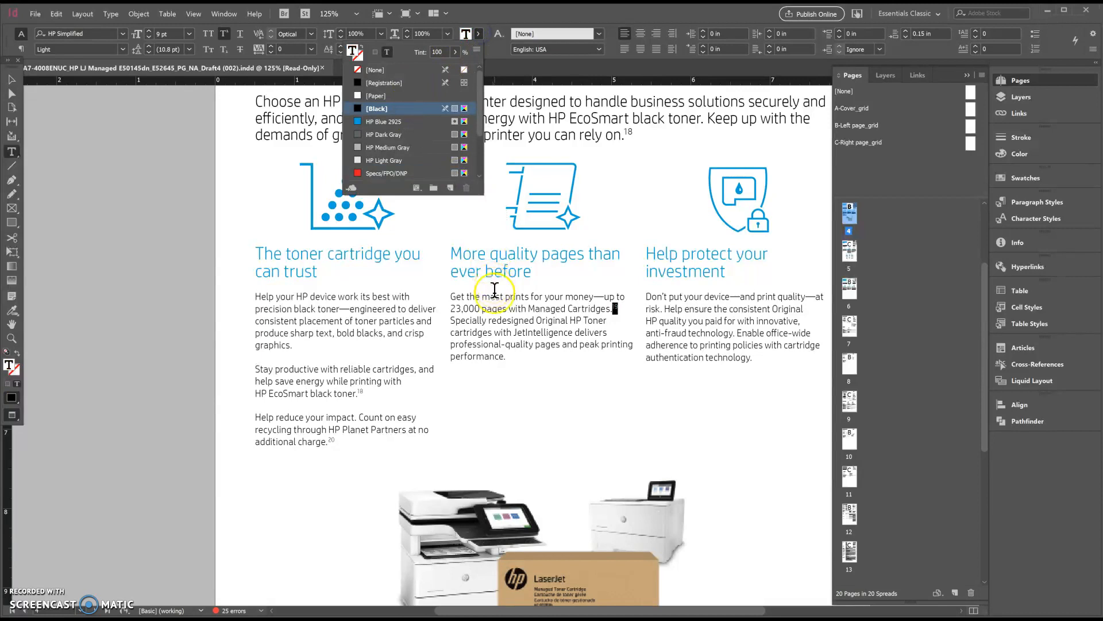
left_click(496, 309)
left_click(523, 254)
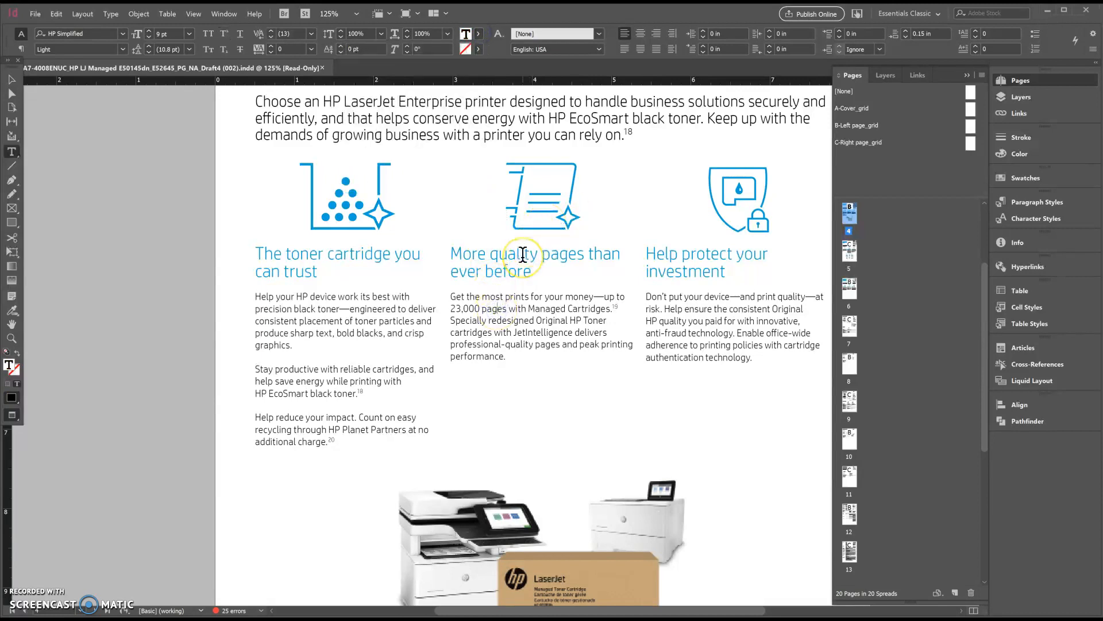
left_click(636, 133)
left_click(332, 441)
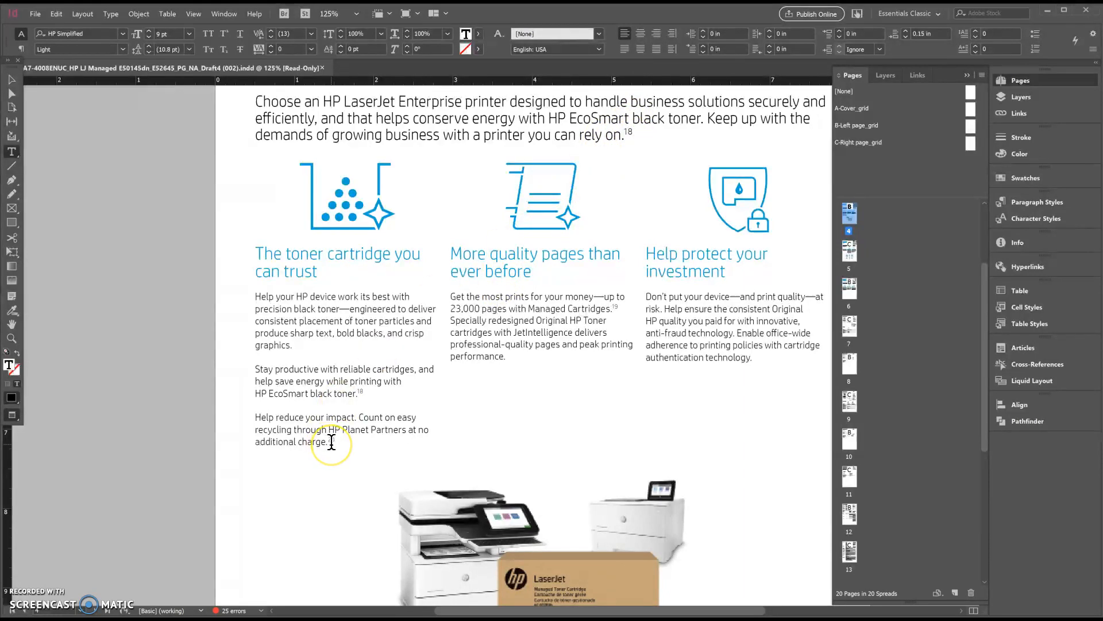
left_click(618, 306)
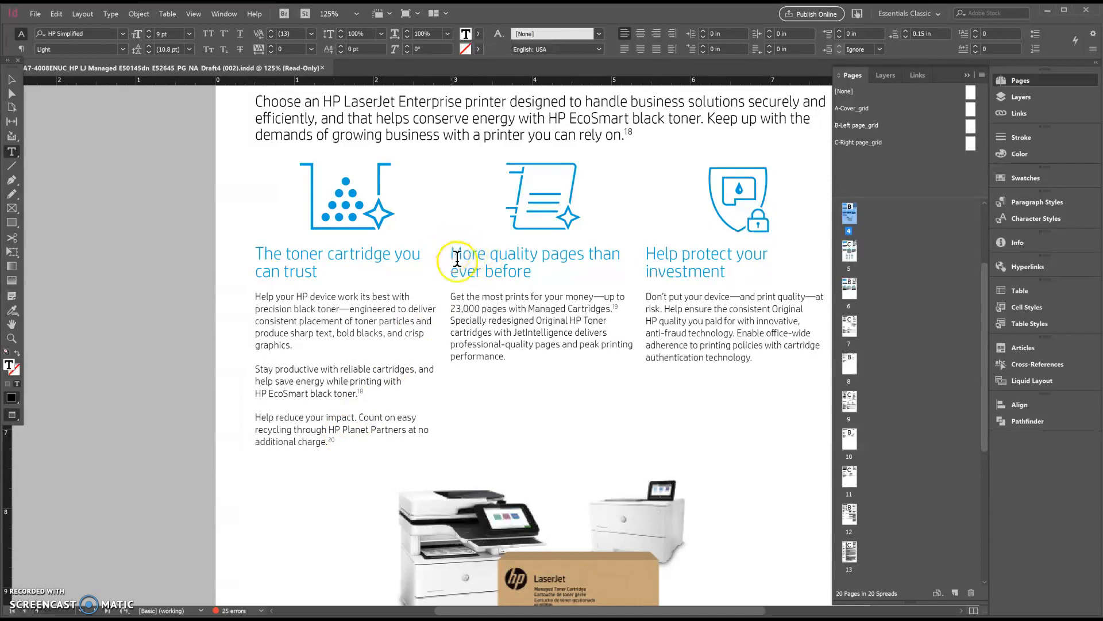
Thread the toner cartridge text frame into the second column's frame and start the "More quality pages" heading on a new paragraph
left_click(21, 80)
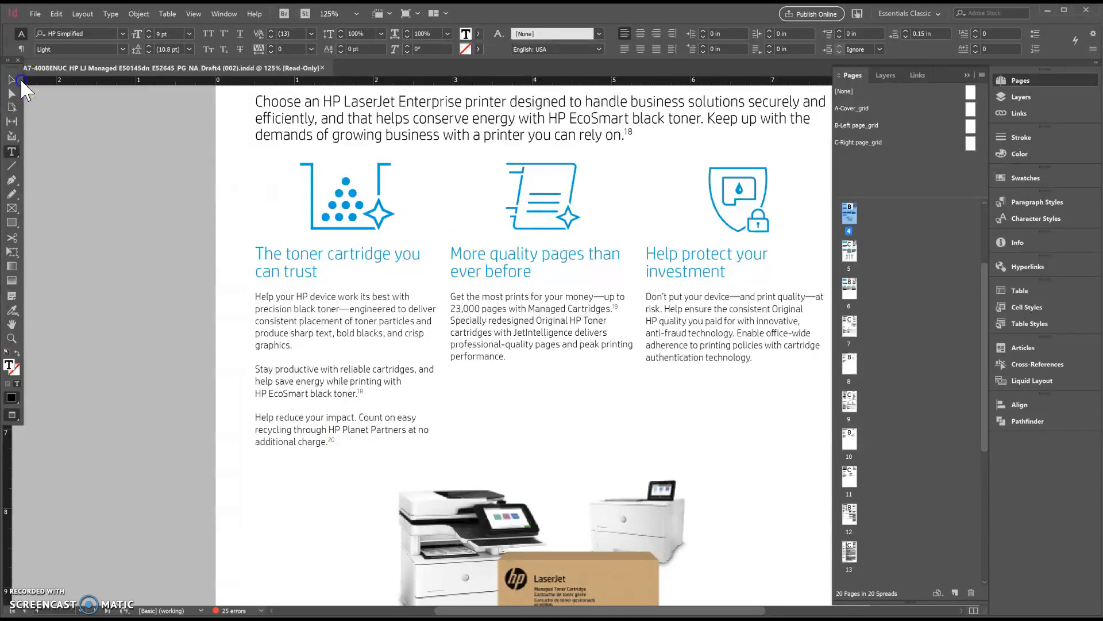
left_click(519, 319)
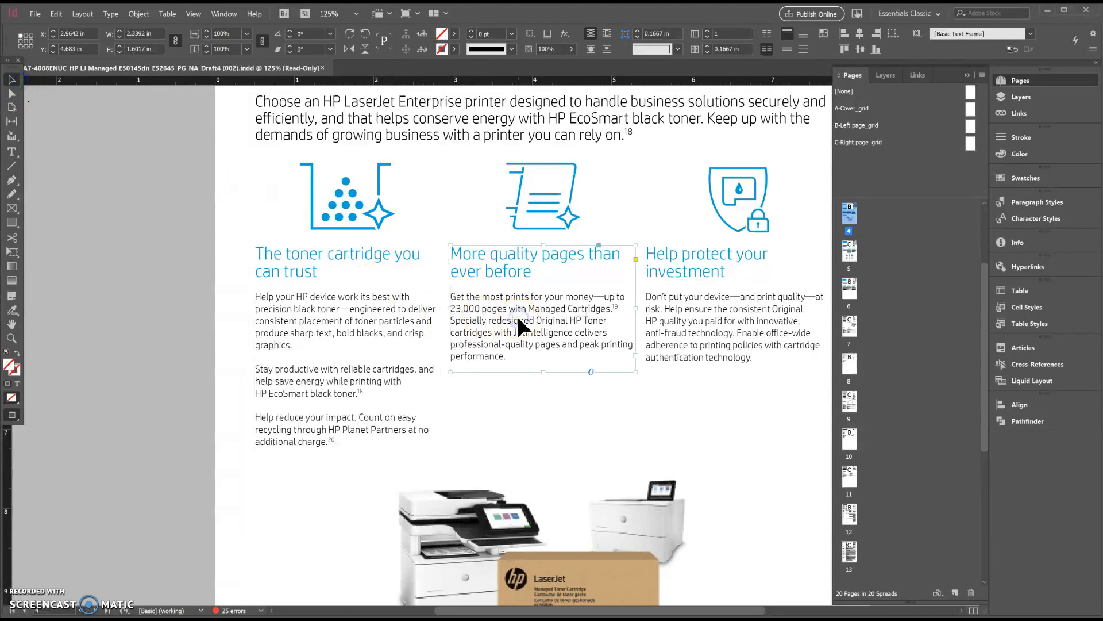
left_click(383, 333)
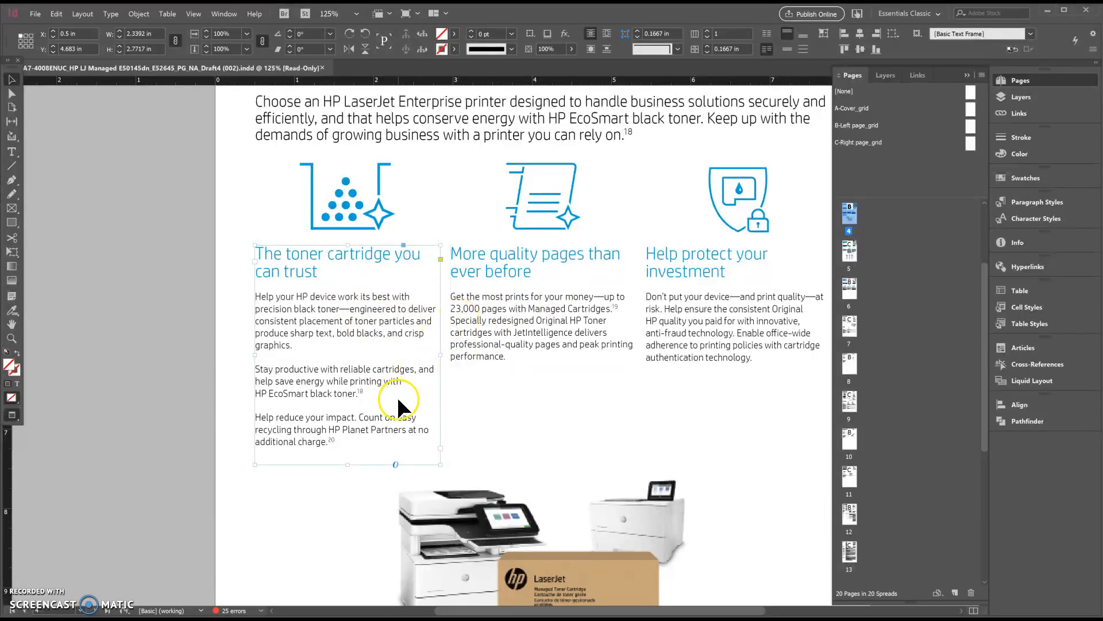
left_click(440, 448)
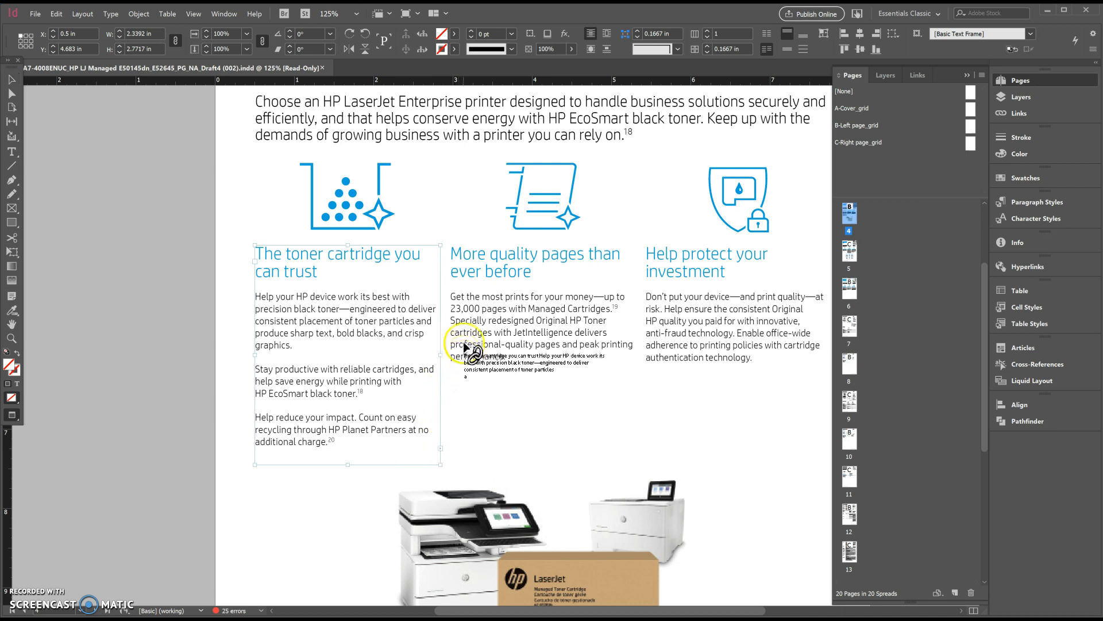
left_click(456, 252)
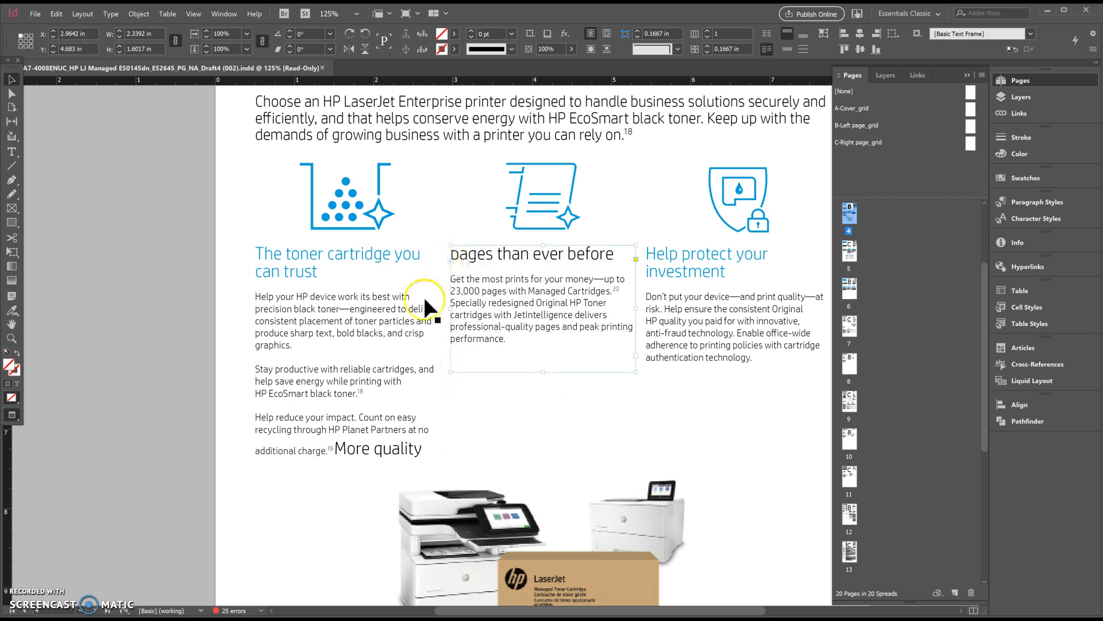
double_click(343, 443)
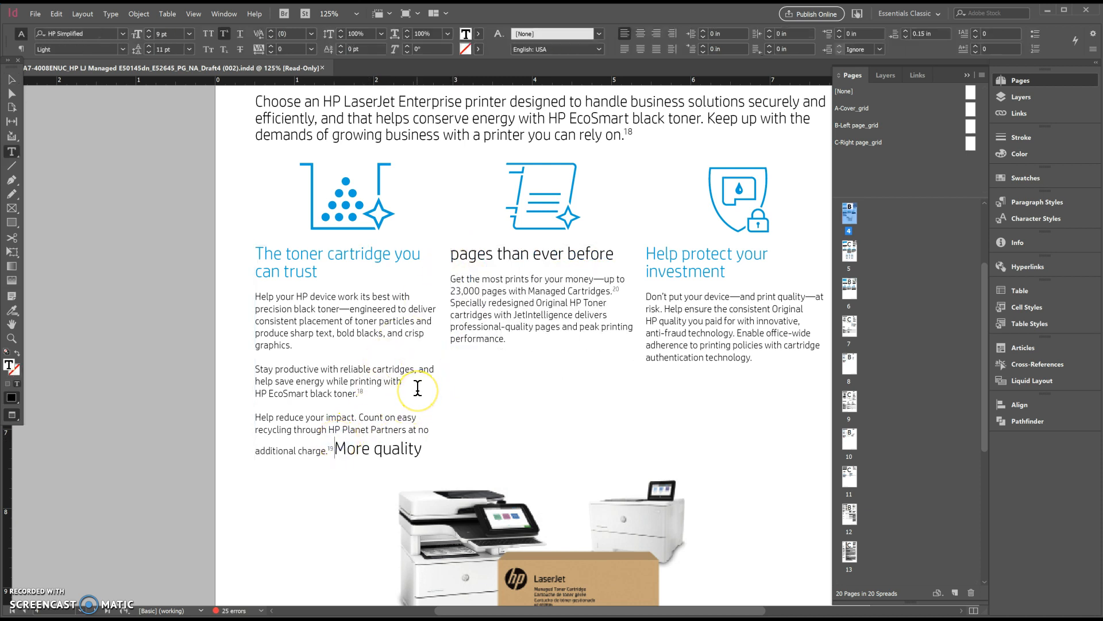
key("Return")
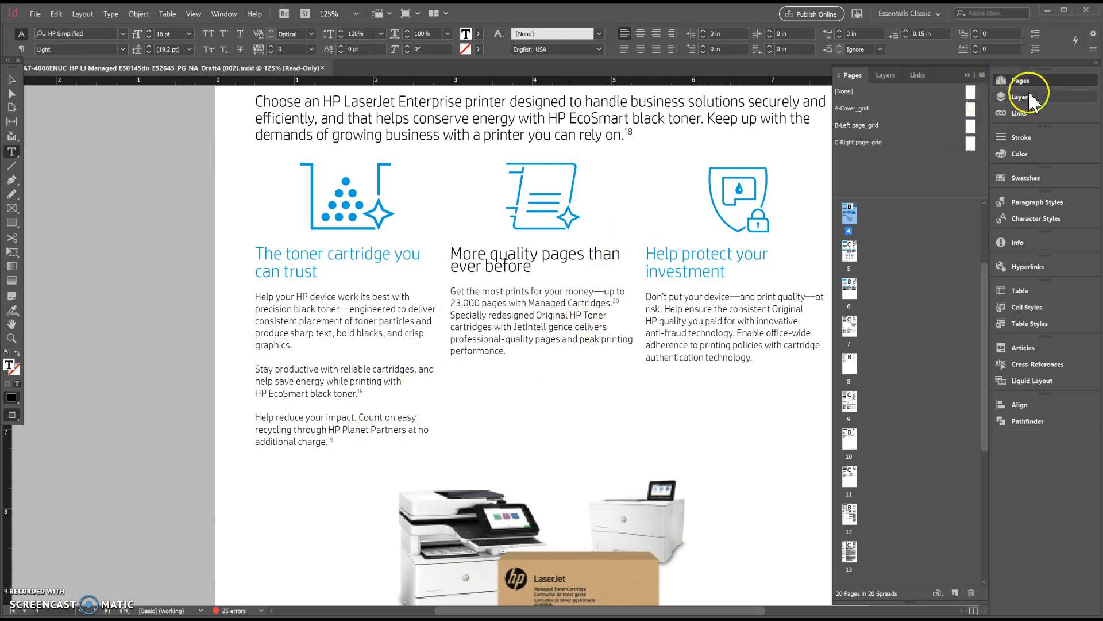
Apply the Subhead_14/16_blue paragraph style to the "More quality pages than ever before" heading
left_click(1037, 207)
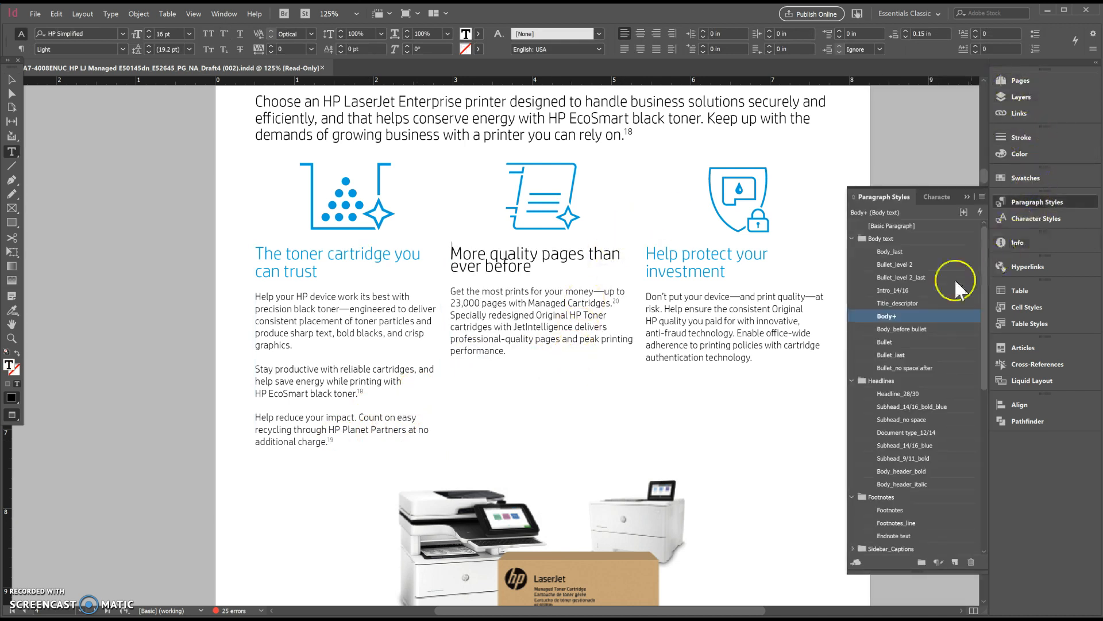
left_click(707, 253)
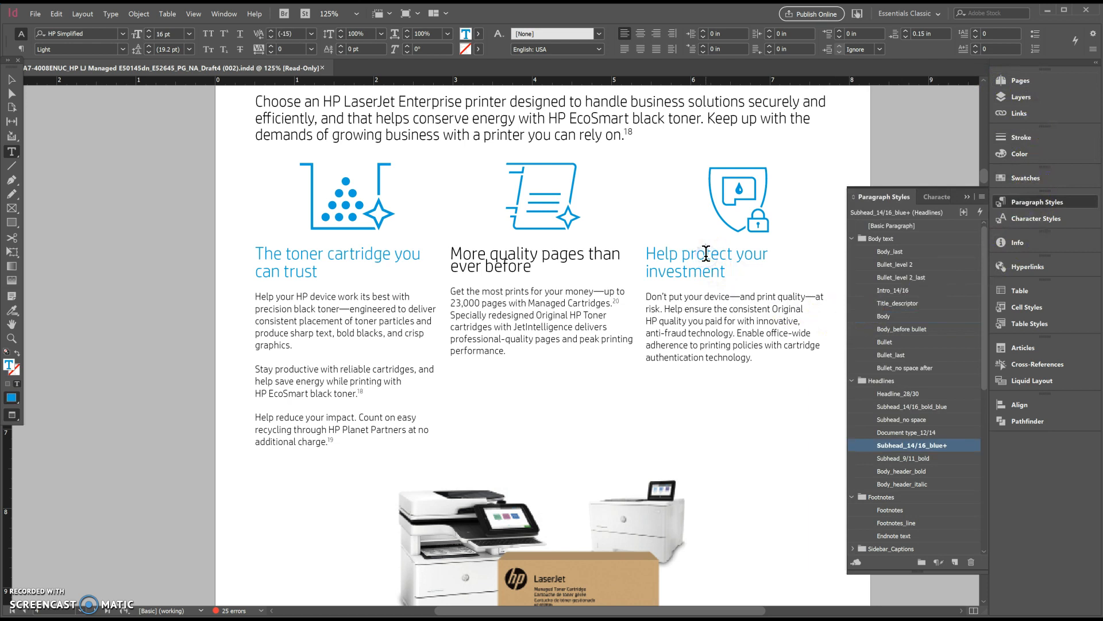
left_click(564, 263)
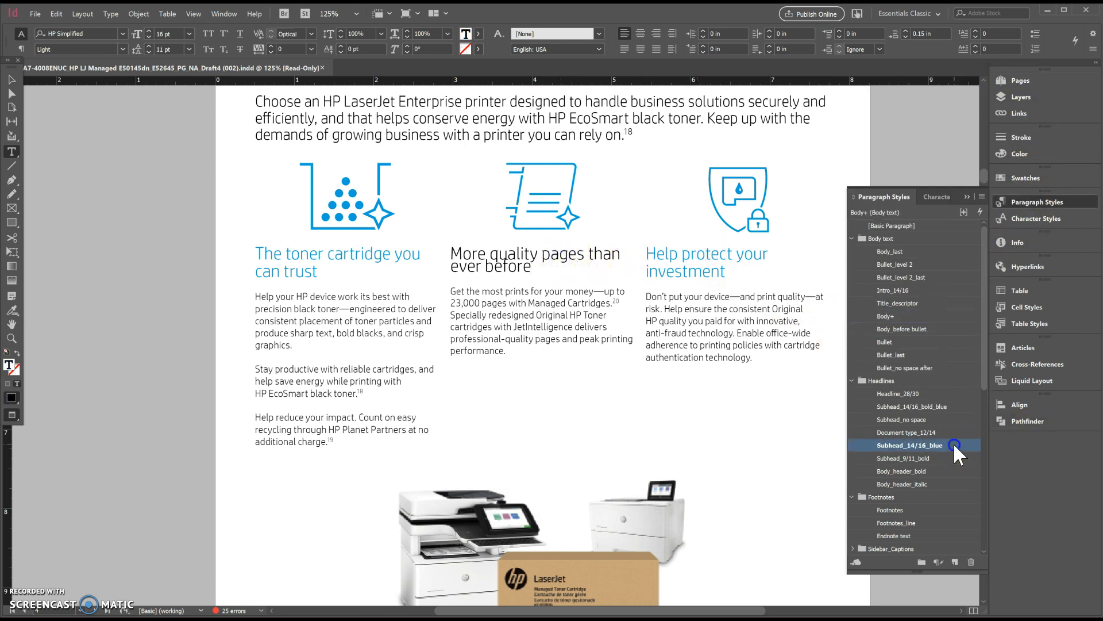
left_click(954, 446)
left_click(682, 254)
left_click(517, 266)
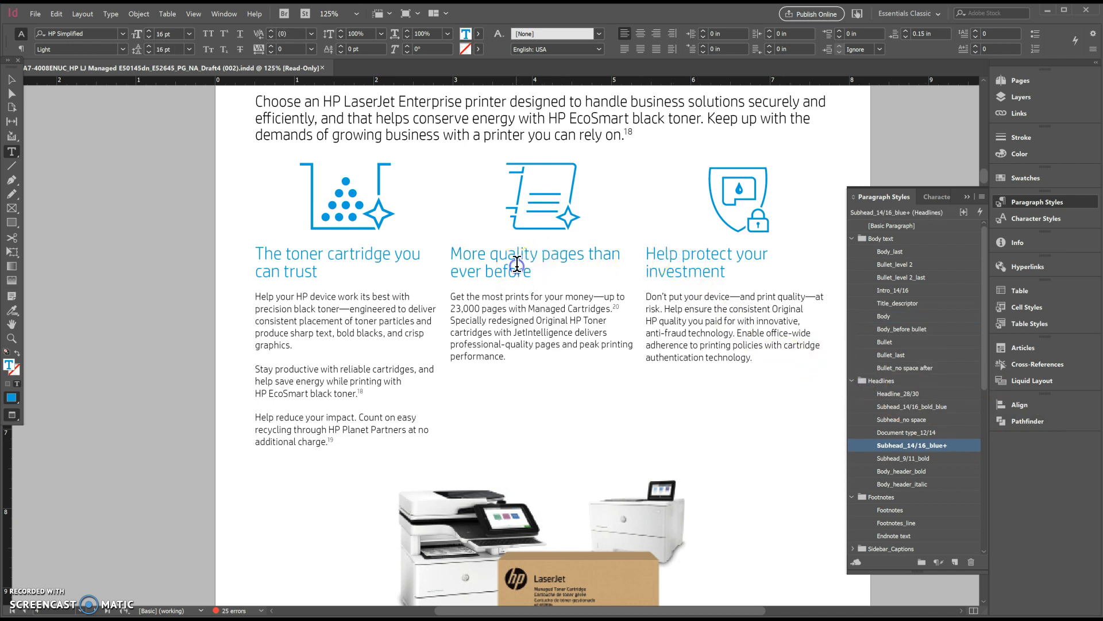
left_click(694, 255)
left_click(517, 268)
left_click(334, 274)
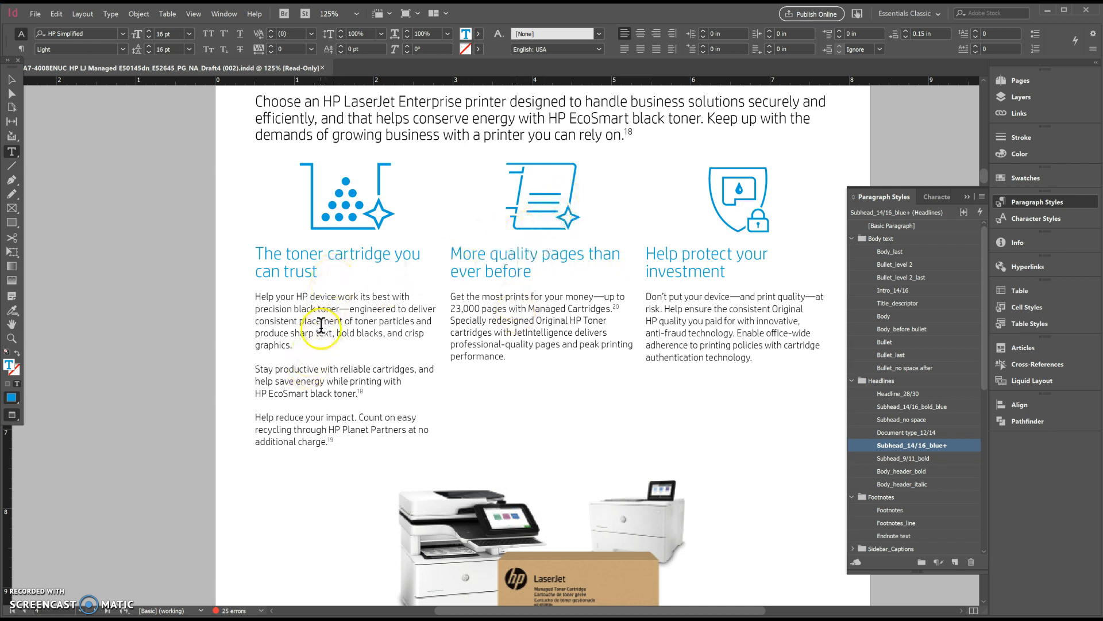